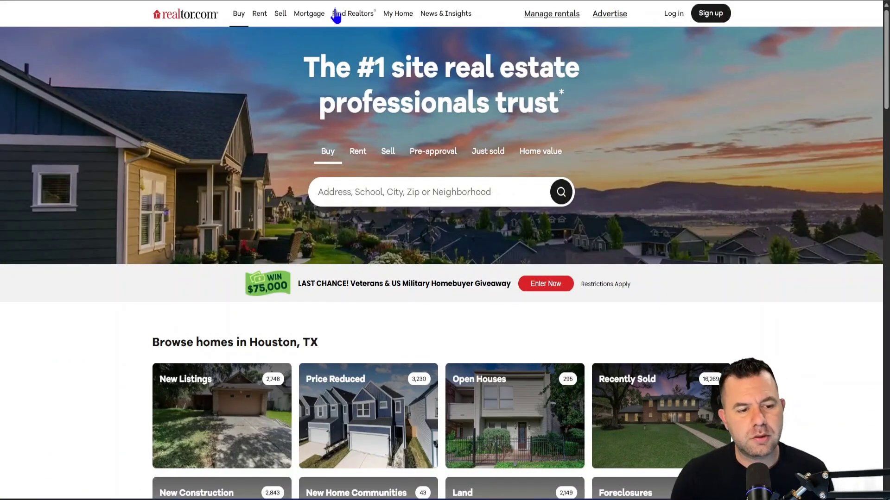
Search Realtor.com's Find a REALTOR directory for agents in Dallas, TX
mouse_move(352, 19)
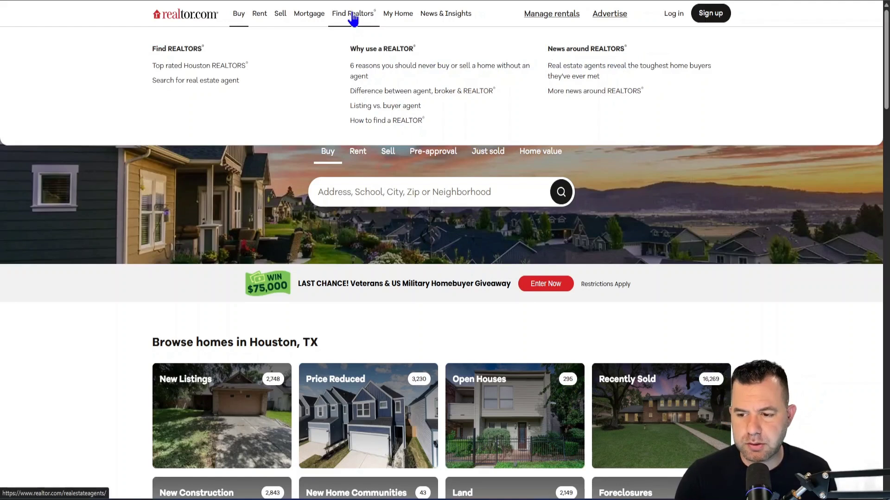
left_click(352, 15)
left_click(193, 182)
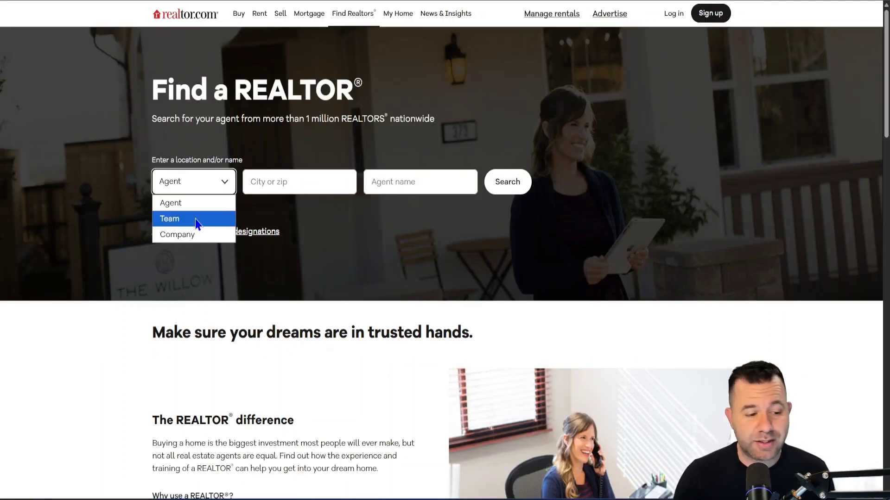
left_click(281, 182)
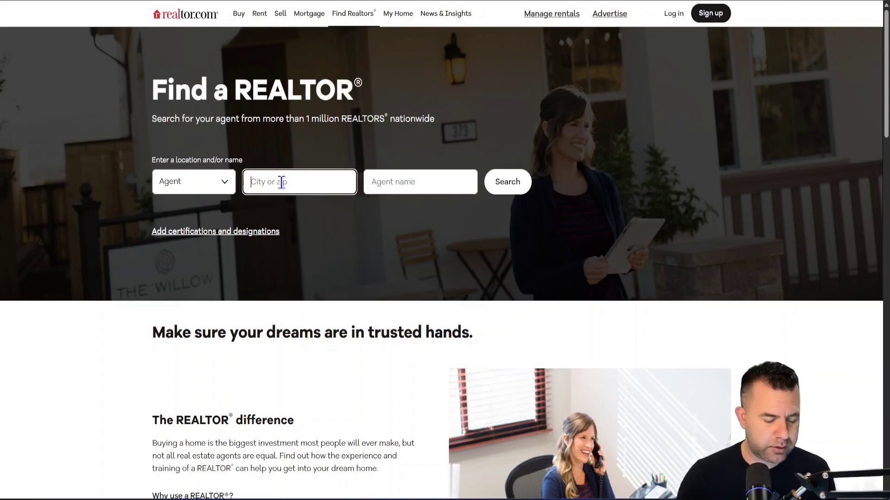
type("da")
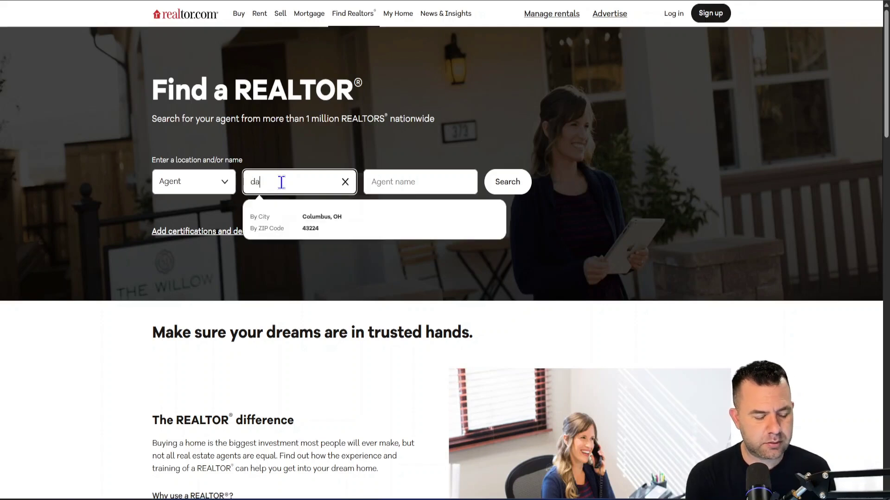
left_click(398, 214)
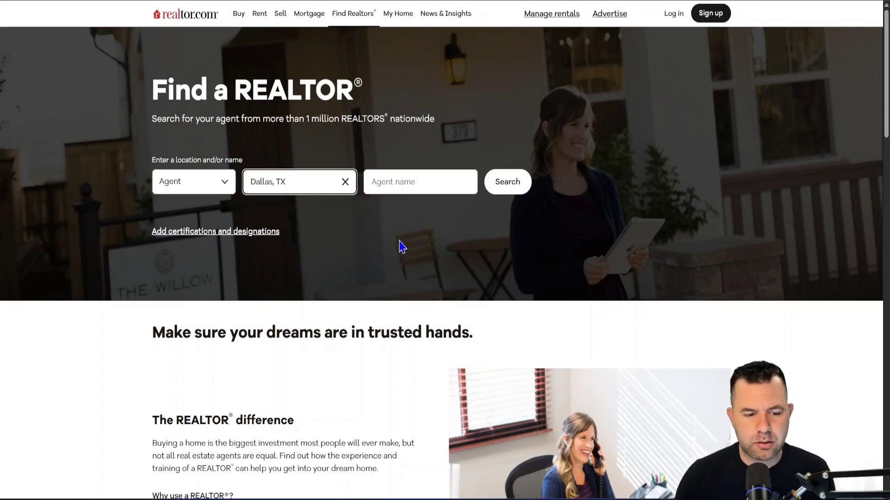
left_click(508, 188)
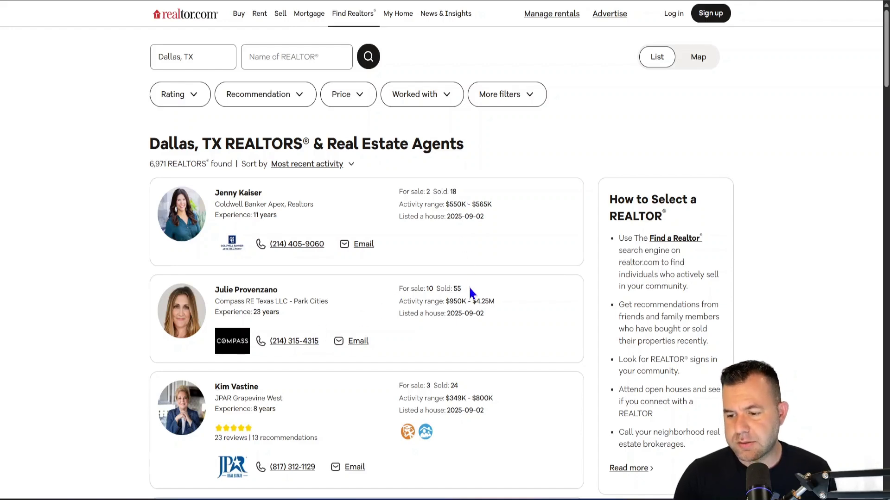
Scroll the Dallas agent results, highlighting agents' For sale and Sold counts, then return to the top
scroll(478, 371, "down", 3)
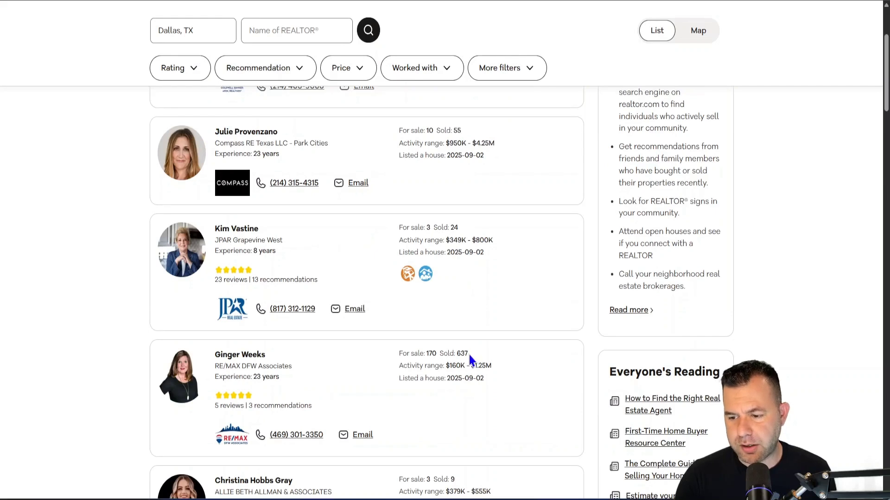
left_click_drag(469, 355, 424, 354)
scroll(462, 374, "down", 2)
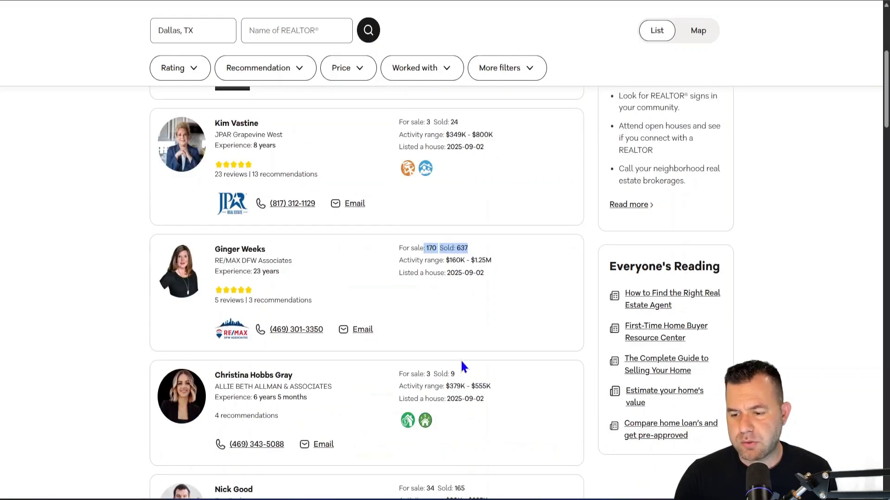
scroll(460, 361, "up", 1)
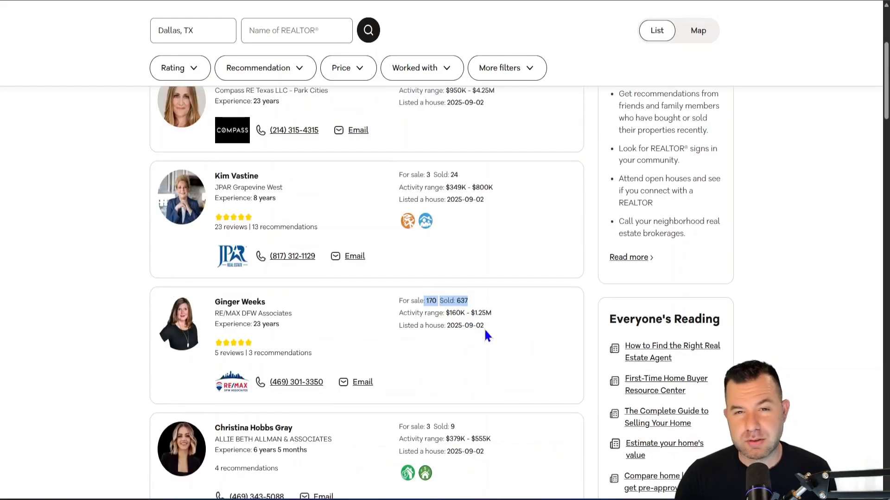
scroll(486, 354, "down", 2)
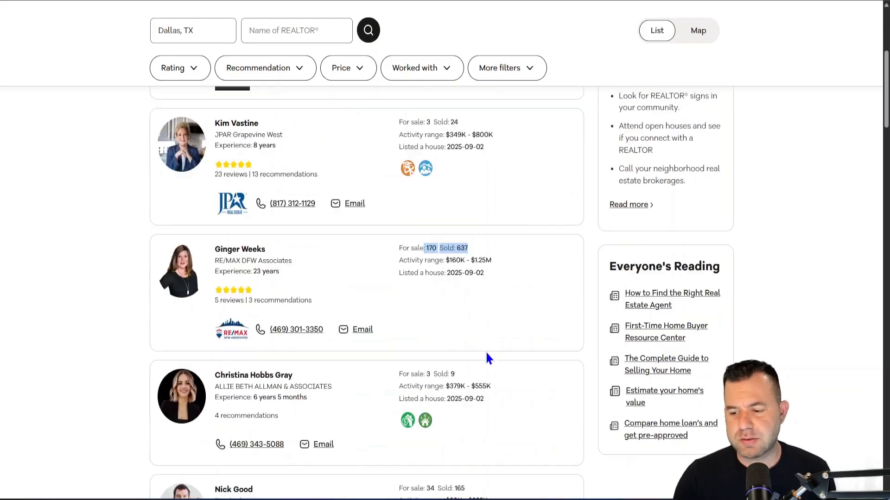
left_click_drag(465, 324, 419, 322)
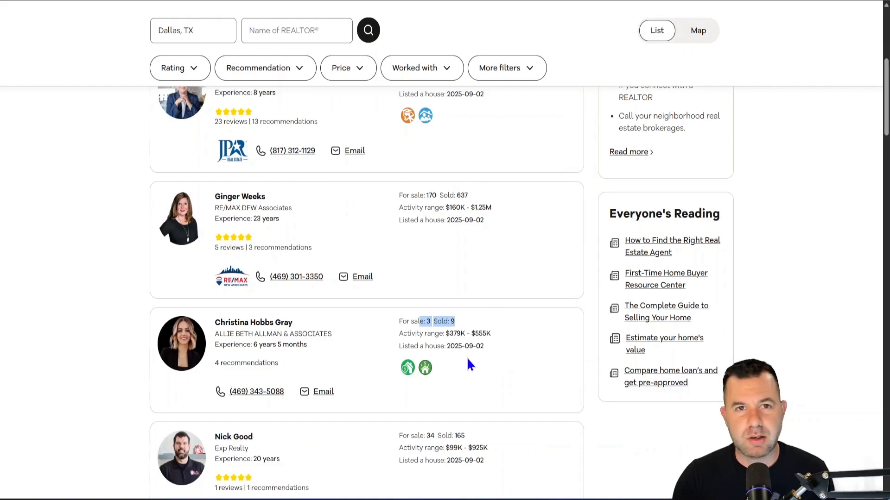
scroll(468, 359, "down", 3)
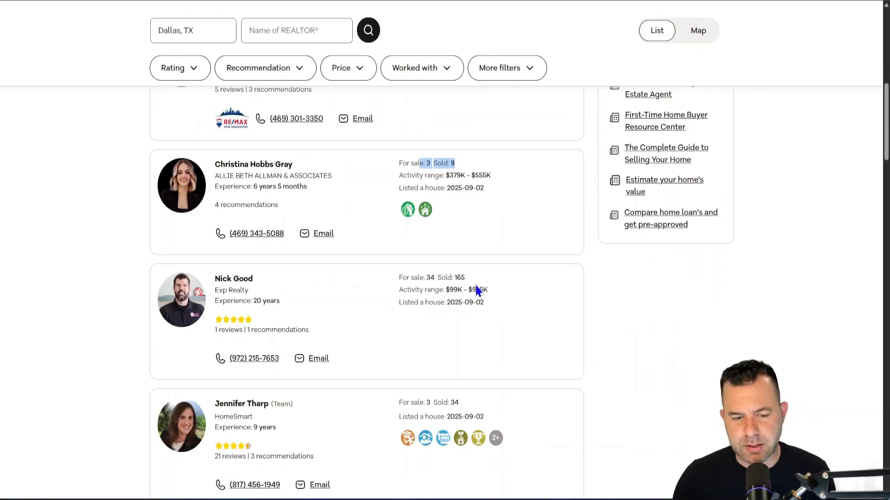
scroll(492, 319, "down", 5)
scroll(453, 342, "up", 11)
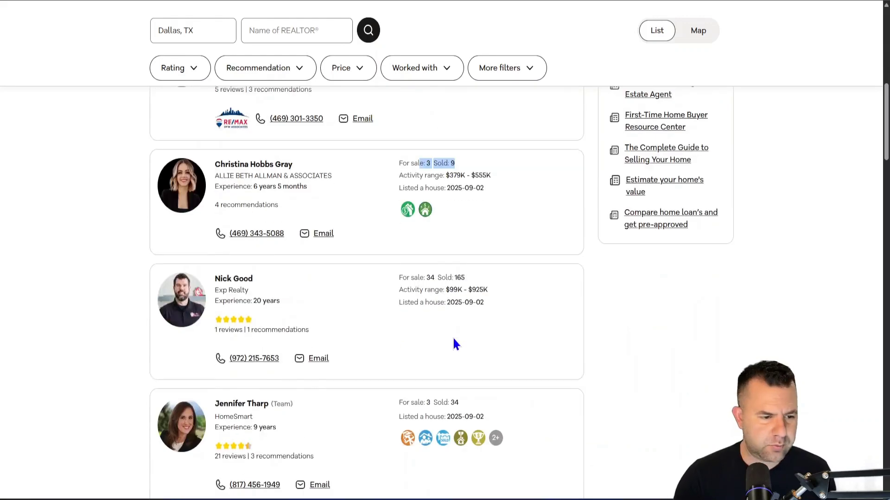
scroll(450, 344, "up", 4)
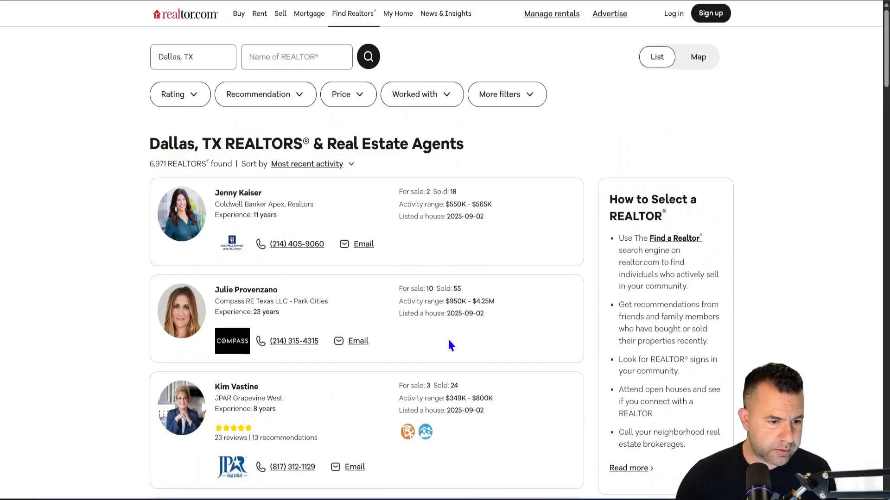
Sort the Dallas agents by Most For Sale Listings (All) and review the reordered results
left_click(304, 167)
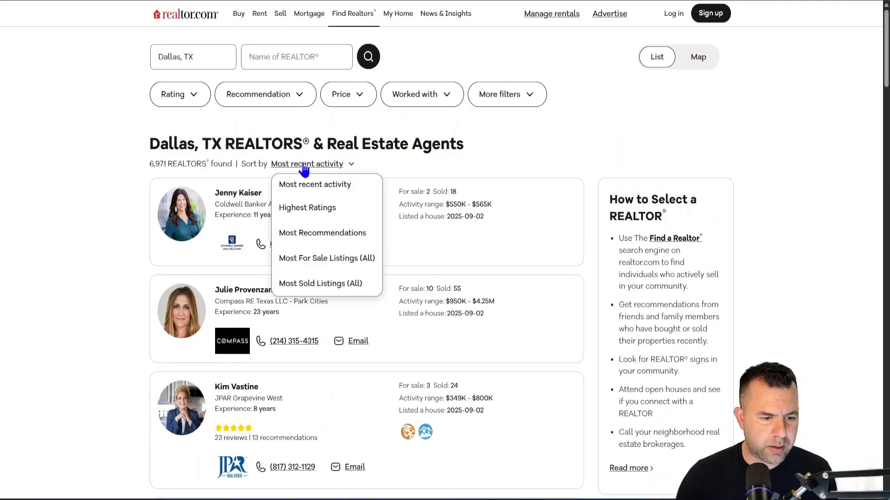
left_click(320, 264)
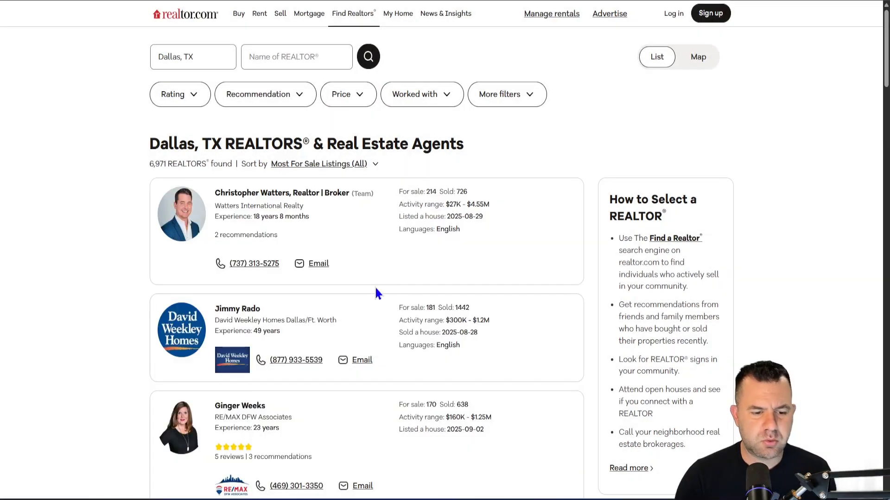
scroll(367, 316, "down", 1)
scroll(366, 318, "down", 4)
scroll(373, 306, "up", 5)
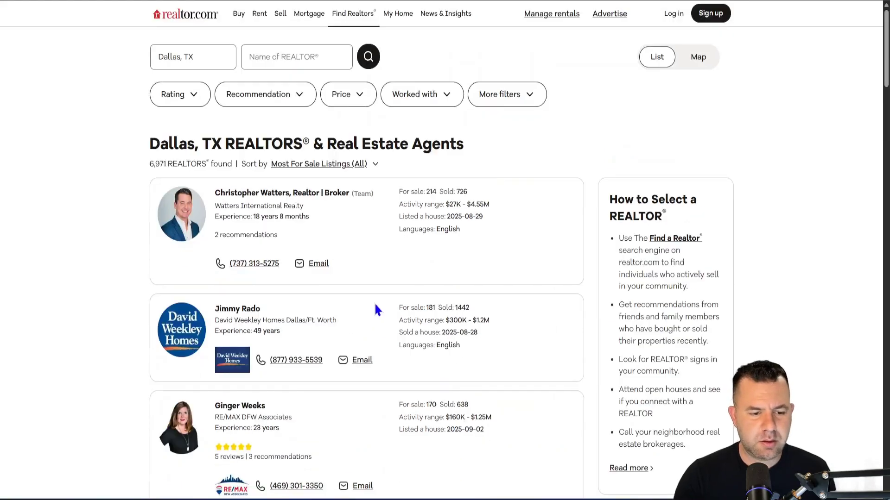
scroll(378, 319, "down", 10)
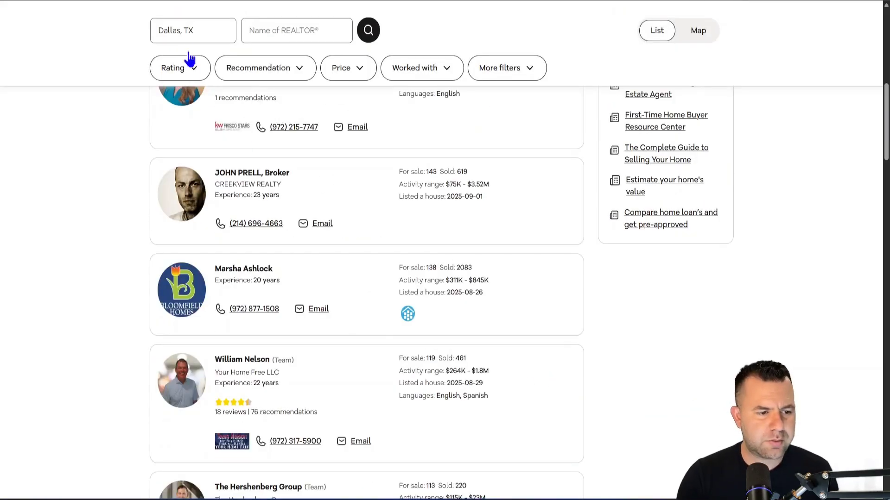
left_click(197, 30)
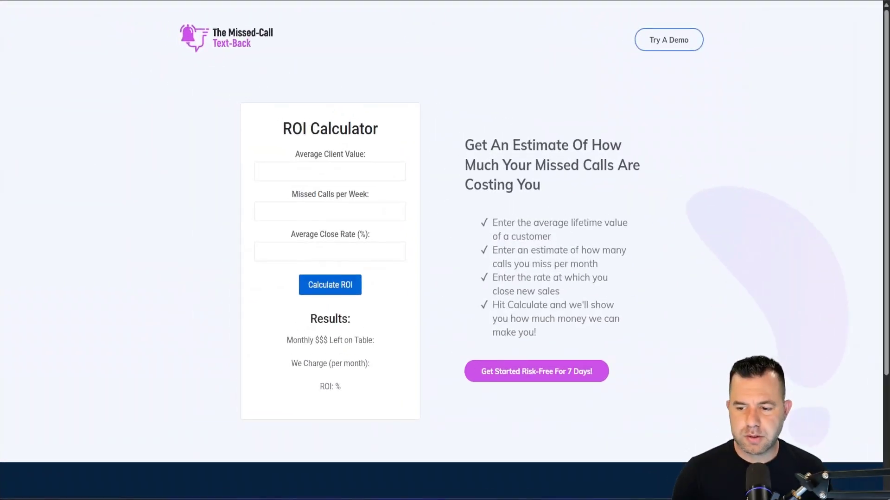
Enter 2 missed calls per week and a 20% close rate, then calculate 3703.00 lost and 1246.80% ROI
left_click(337, 170)
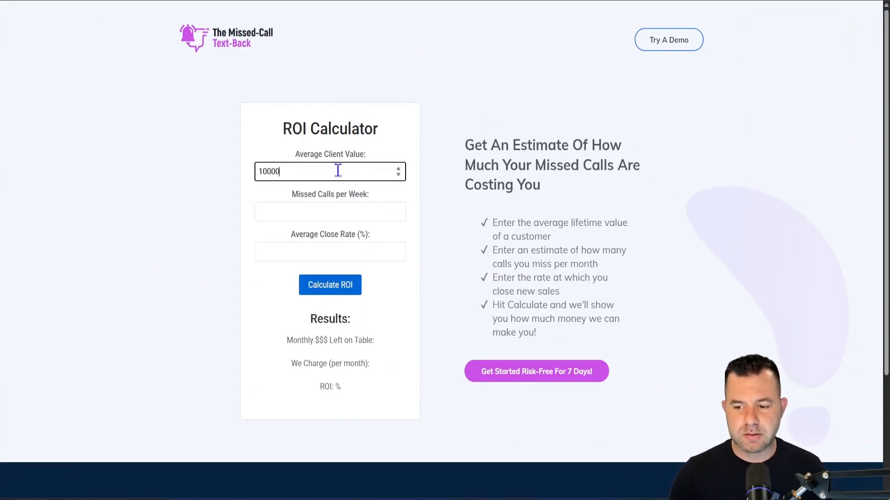
left_click(308, 212)
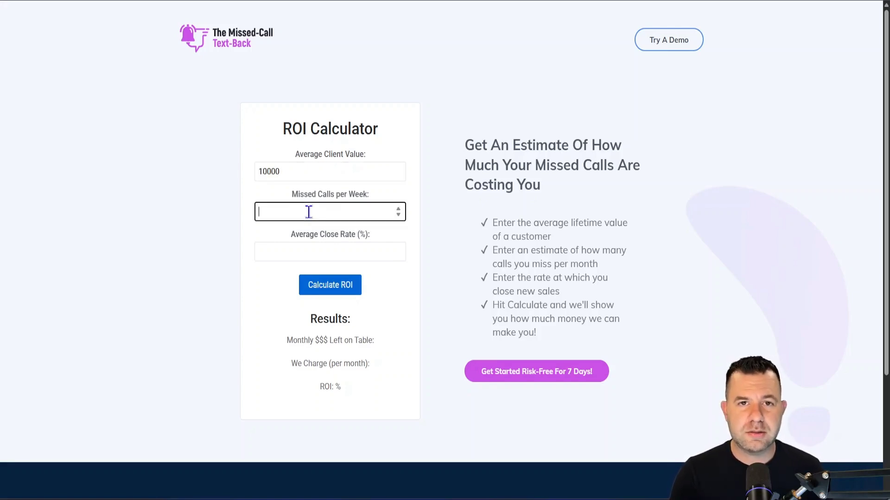
type("2")
left_click(287, 249)
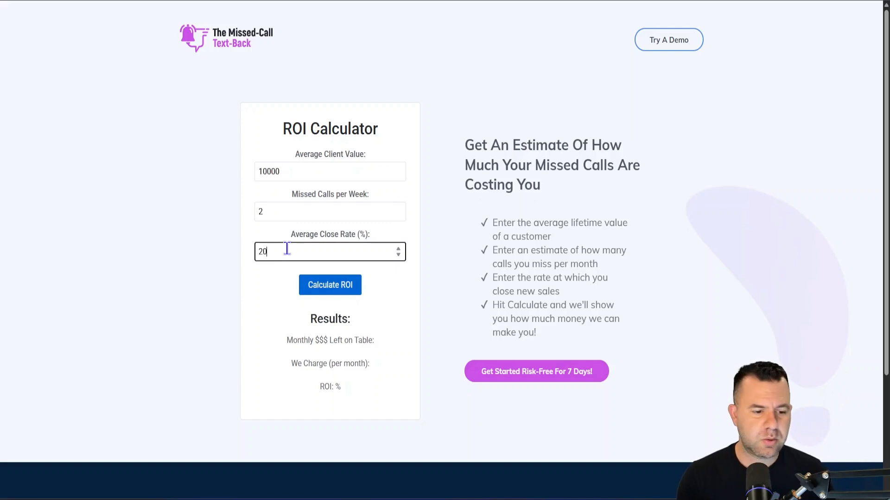
left_click(330, 284)
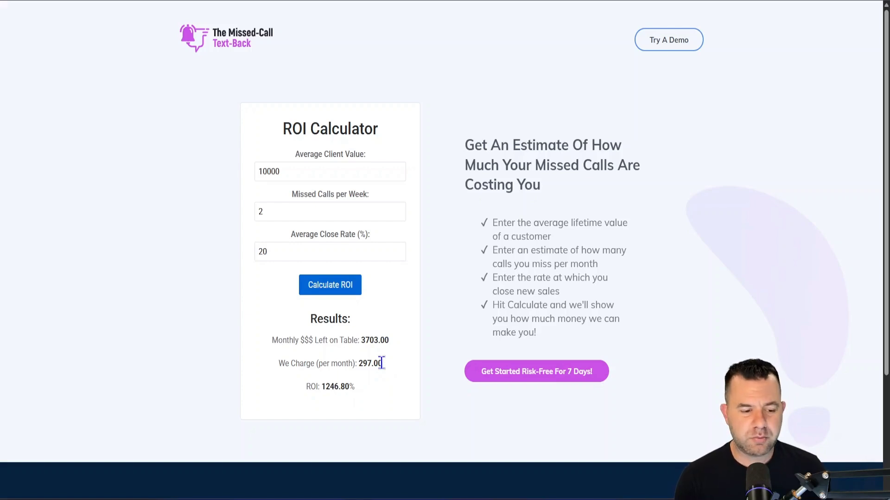
Review the calculator's client value and missed-calls entries, then move to the HighLevel Launchpad
left_click(274, 211)
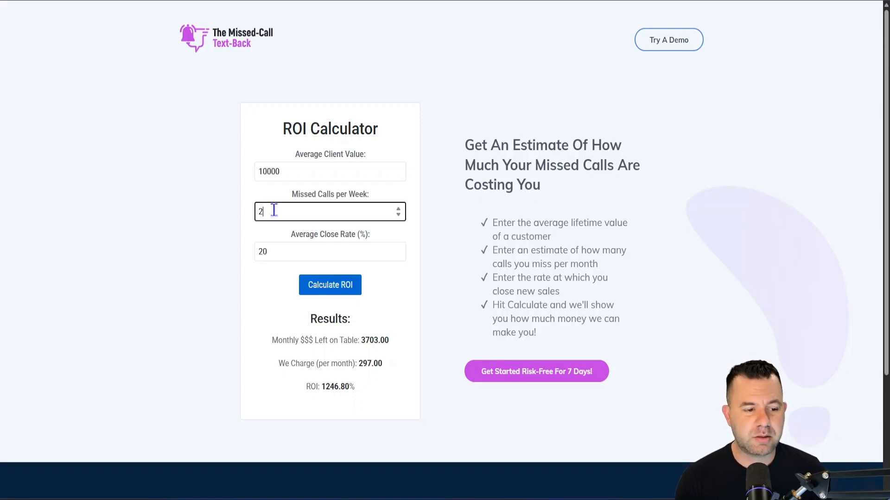
left_click(292, 175)
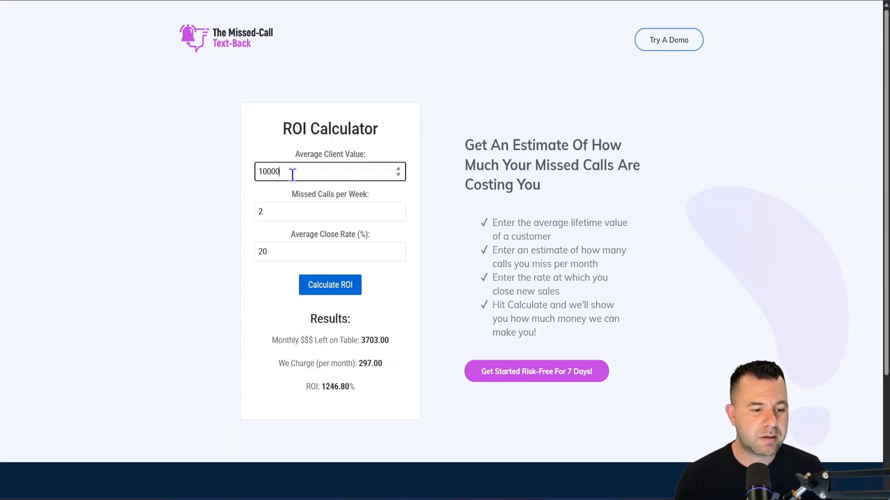
left_click(282, 210)
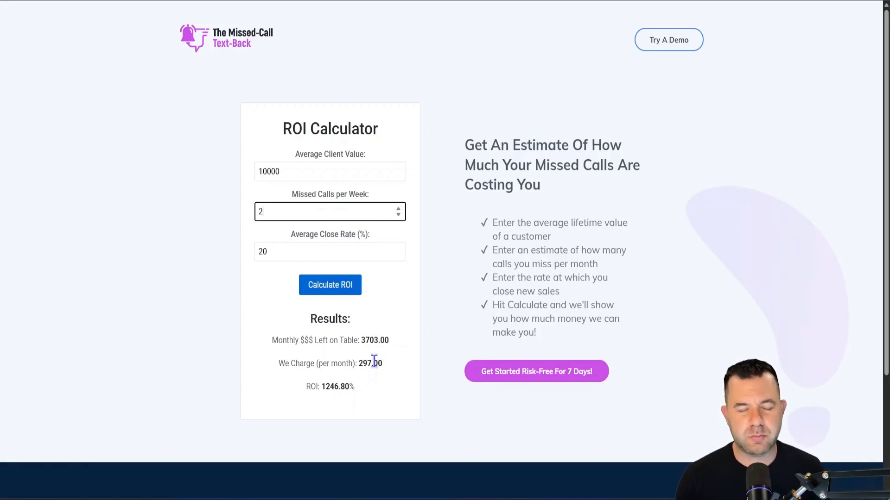
left_click(145, 46)
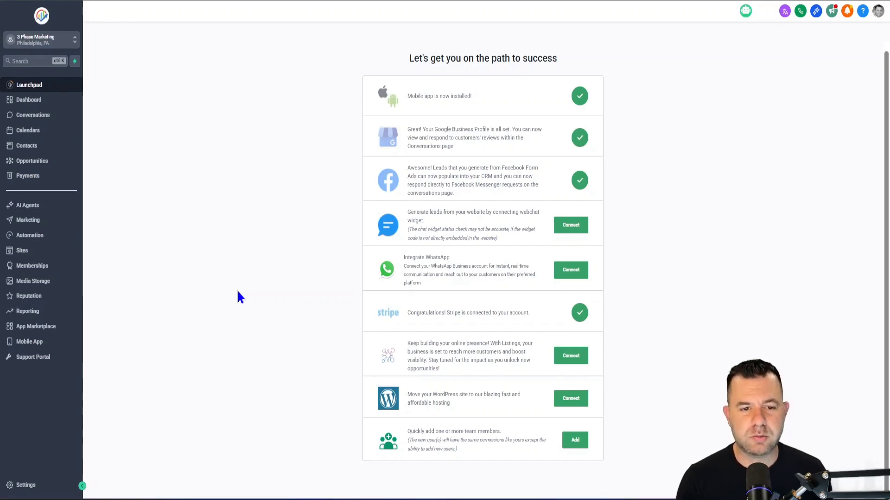
Enable Missed call text back under Phone Numbers > Advanced Settings > Voicemail & Missed Call Textback
left_click(24, 486)
left_click(40, 323)
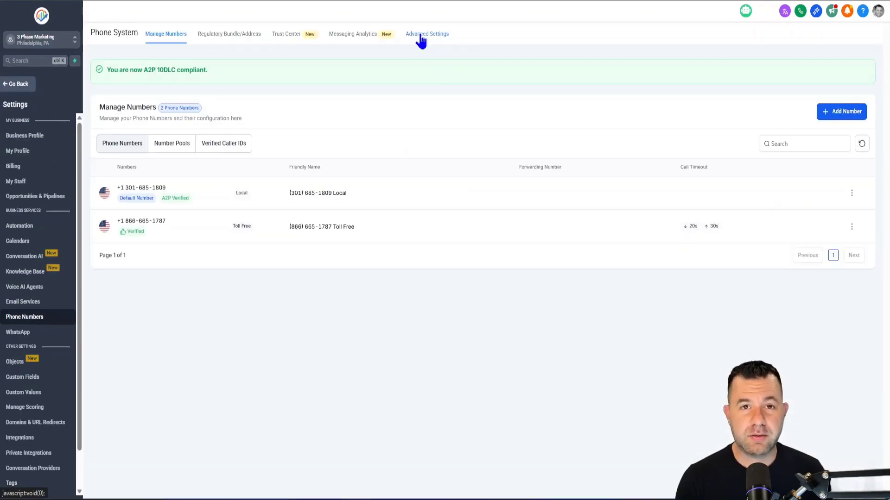
left_click(420, 36)
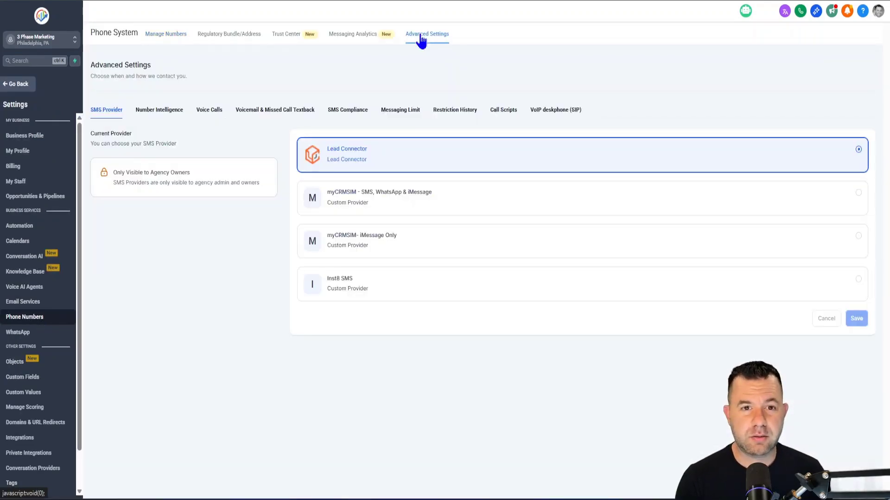
left_click(269, 111)
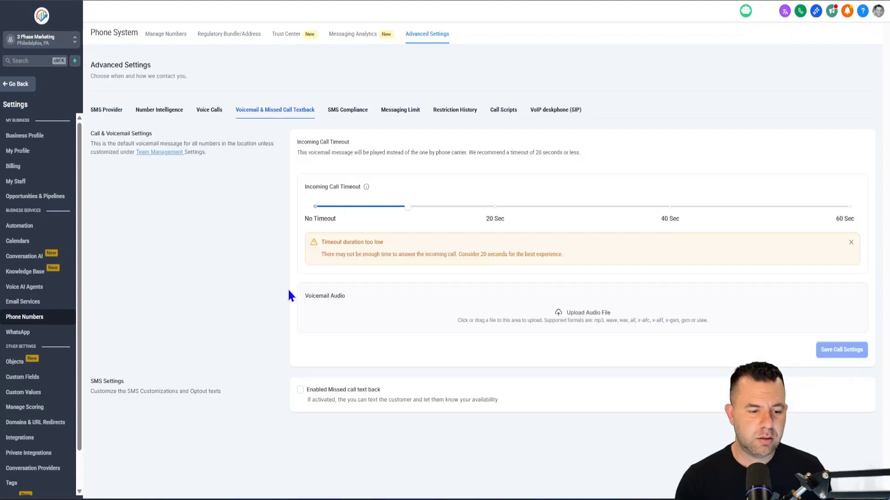
left_click(300, 393)
Open the text-back message customizer, cancel without changes, then switch to the call-forwarding article
left_click(846, 417)
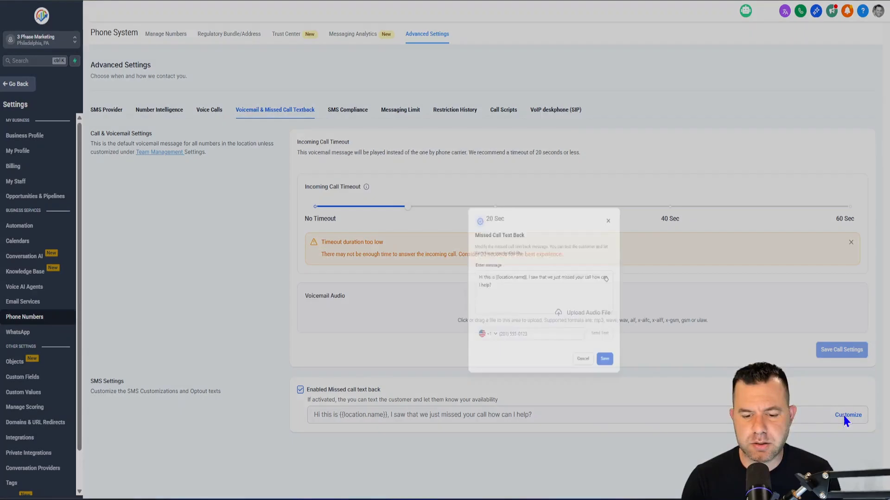
left_click(426, 254)
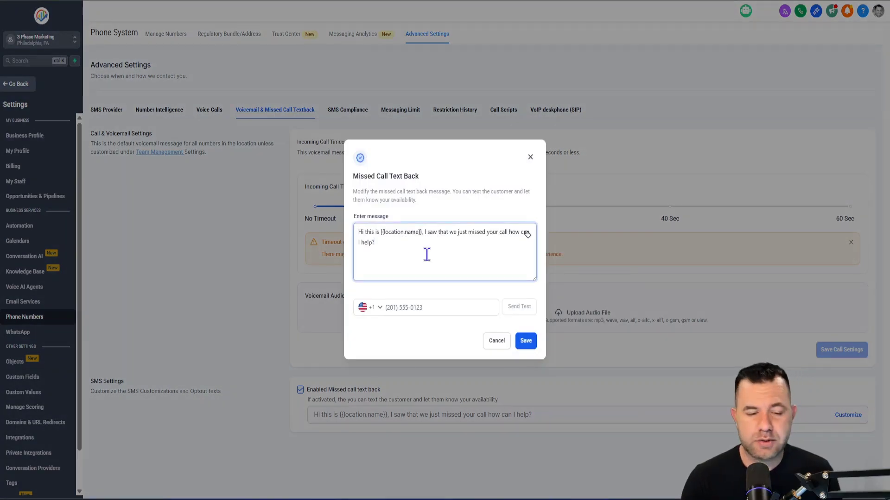
left_click(496, 341)
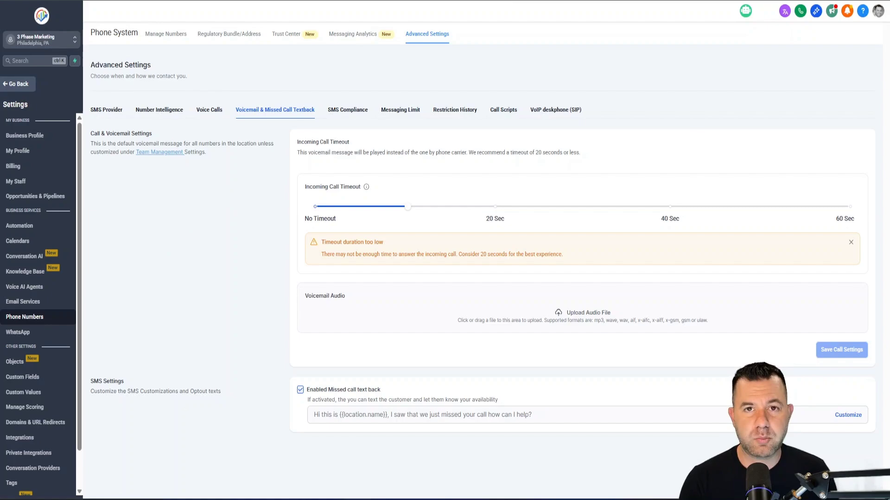
left_click(452, 1)
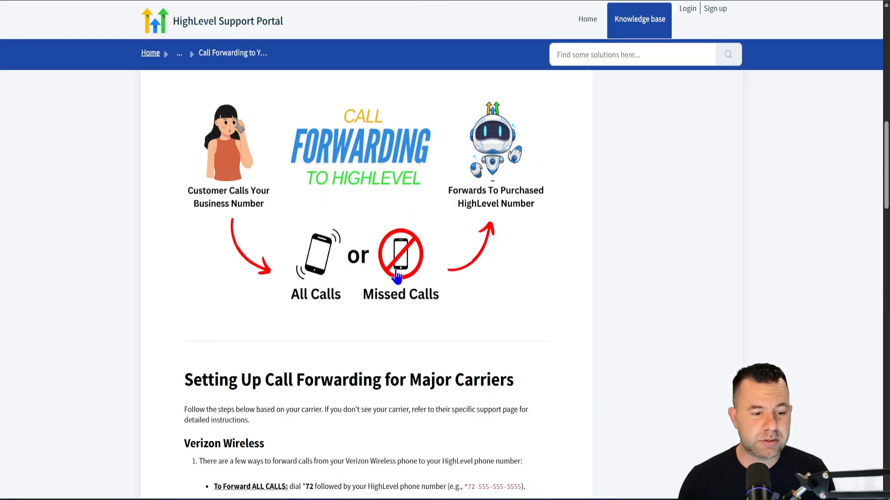
Scroll through the Verizon and AT&T call-forwarding steps in the support article
scroll(396, 277, "down", 5)
scroll(371, 311, "up", 3)
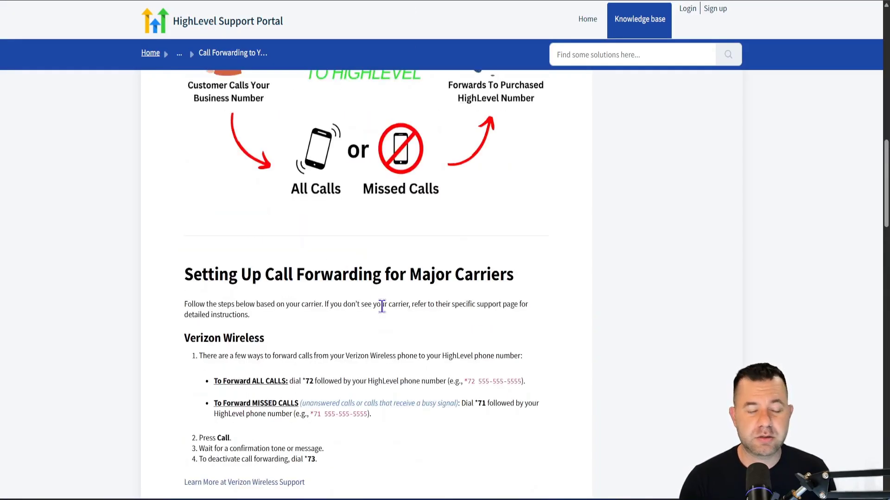
scroll(382, 305, "up", 2)
scroll(382, 311, "down", 3)
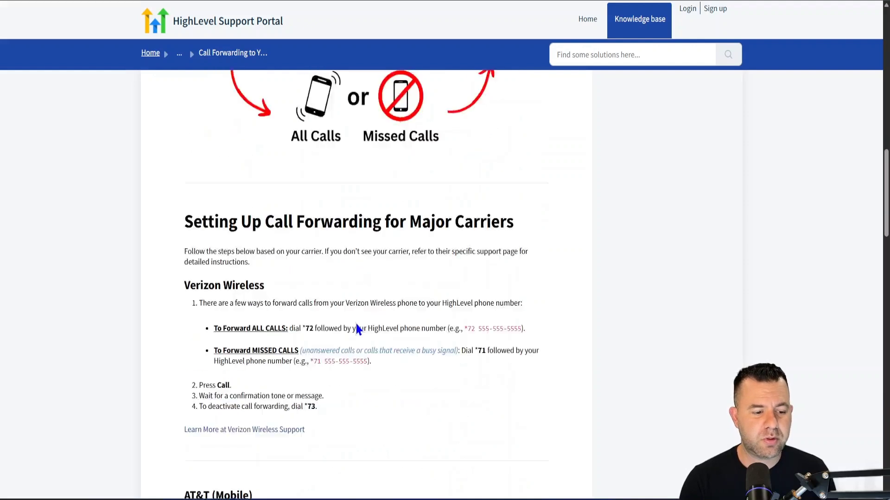
scroll(355, 323, "down", 6)
scroll(356, 323, "up", 5)
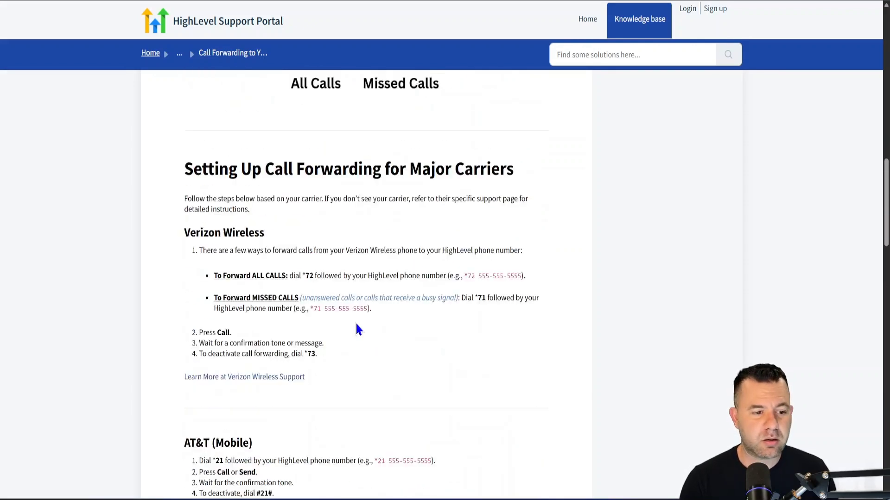
scroll(355, 323, "up", 3)
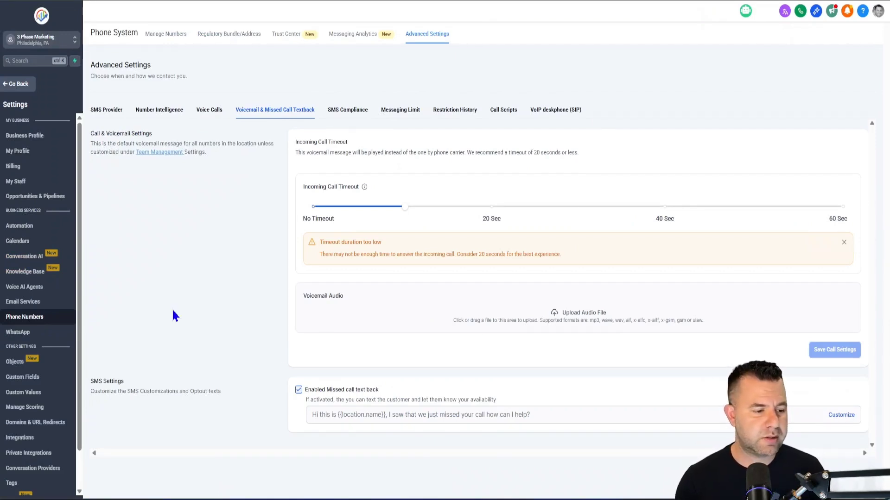
Create a prompt-based Conversation AI agent starting from scratch
left_click(28, 257)
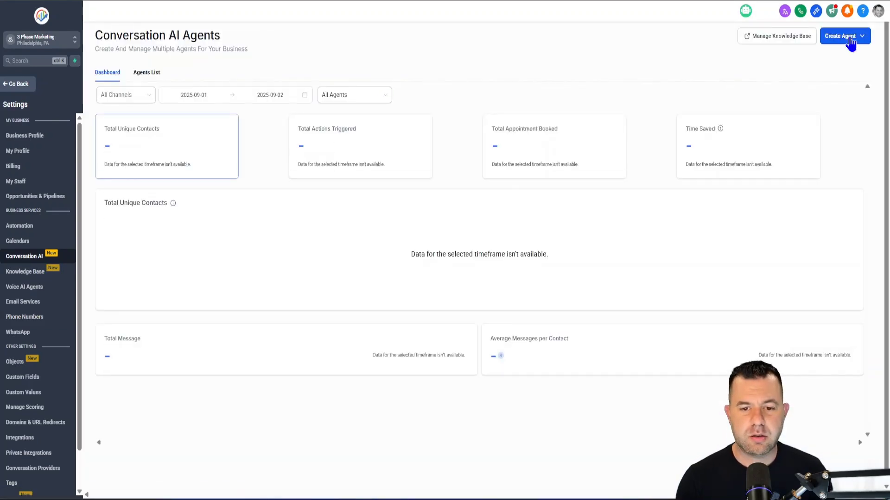
left_click(850, 39)
left_click(827, 56)
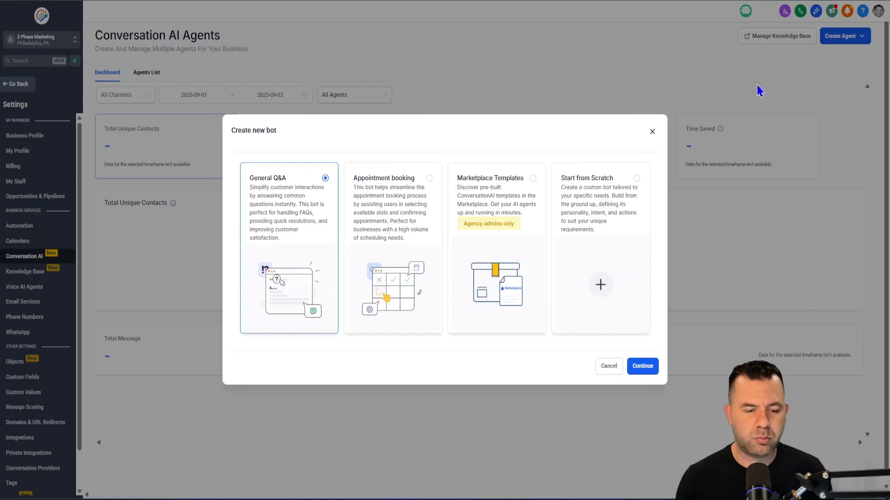
left_click(607, 215)
left_click(642, 366)
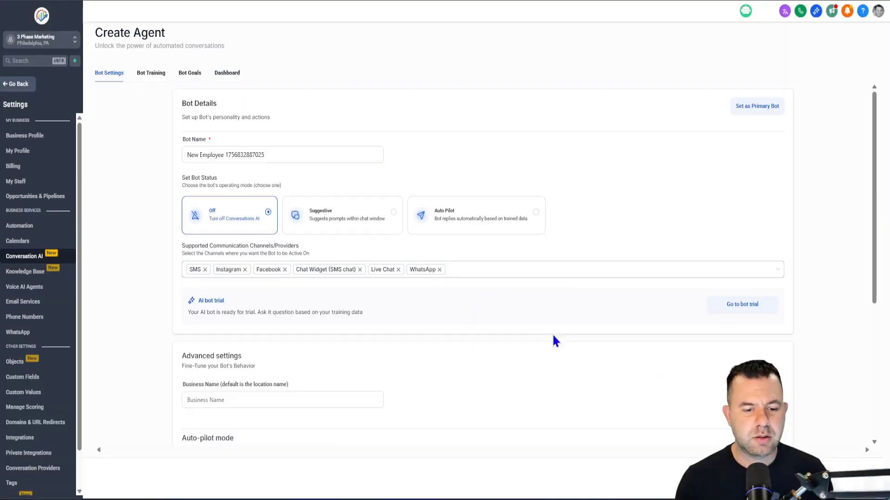